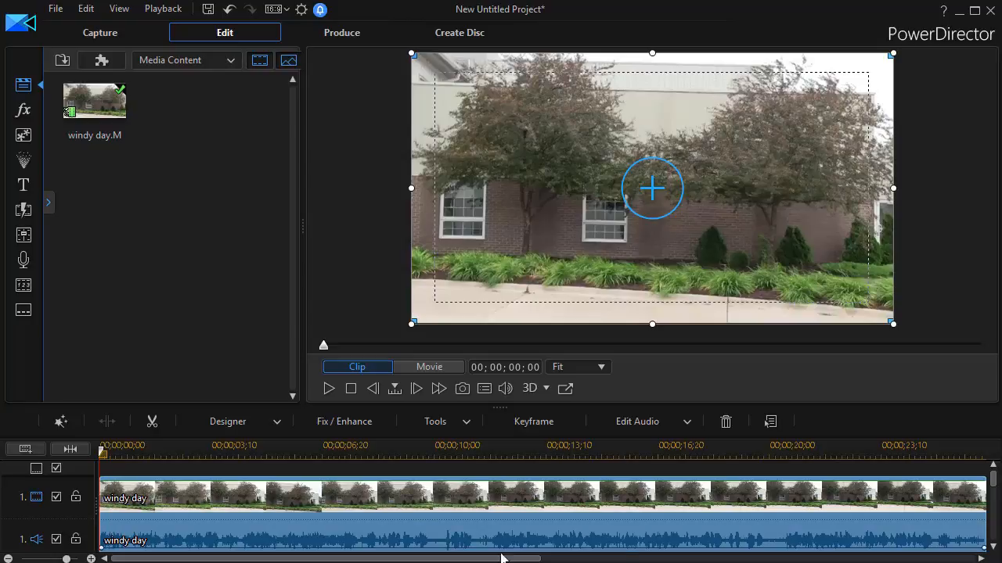
Open the audio of the windy day clip on the timeline in AudioDirector
{"action": "scroll", "coordinate": [501, 517], "scroll_direction": "down", "scroll_amount": 1}
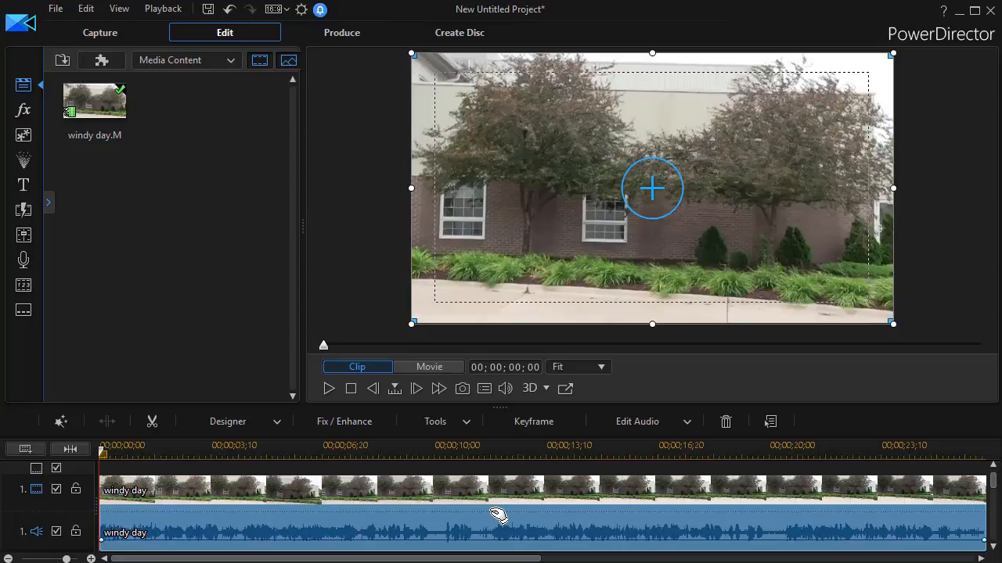
{"action": "left_click", "coordinate": [664, 425]}
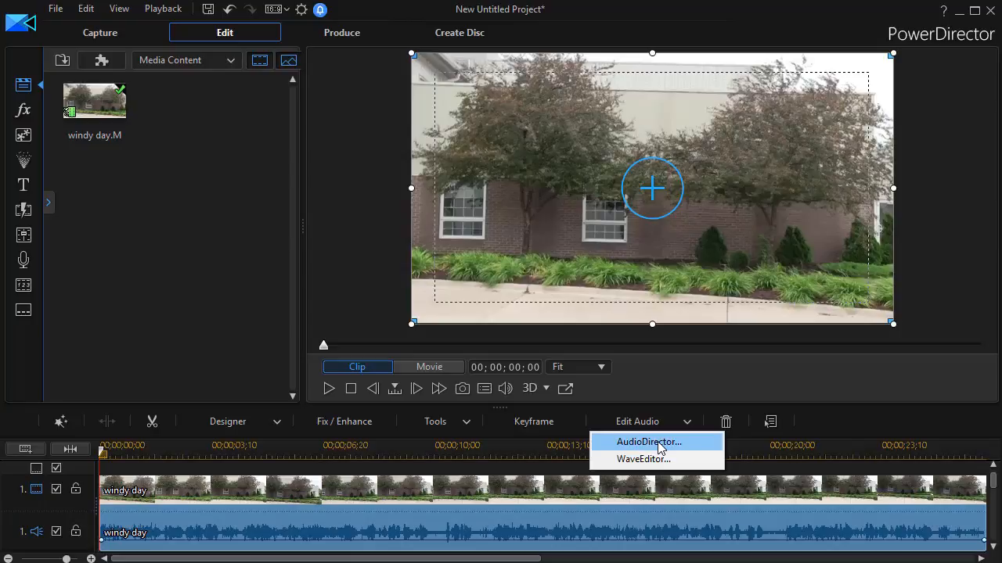
{"action": "left_click", "coordinate": [657, 442]}
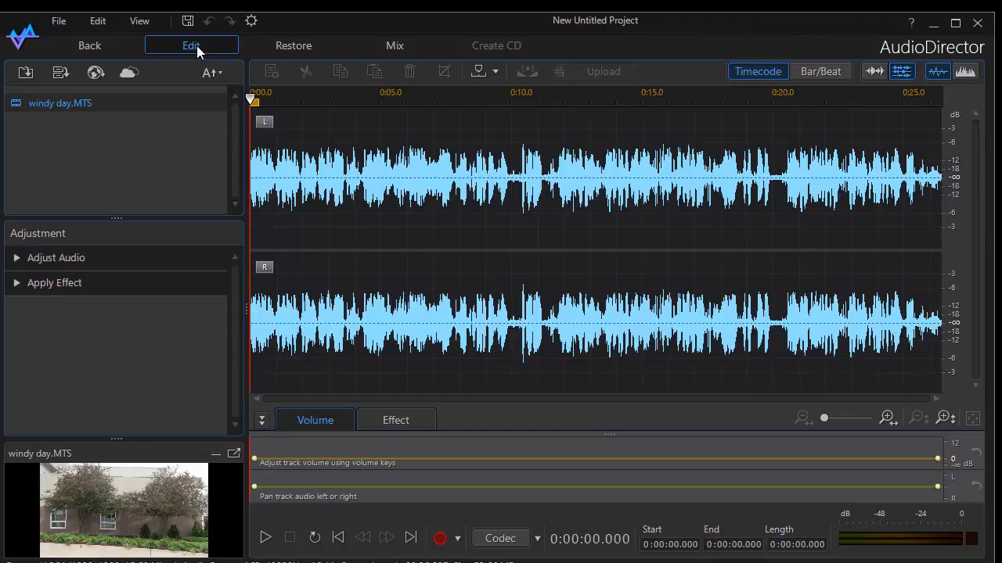
Start noise reduction on the windy day audio from the restoration tools, using the Auto Denoise option
{"action": "left_click", "coordinate": [303, 45]}
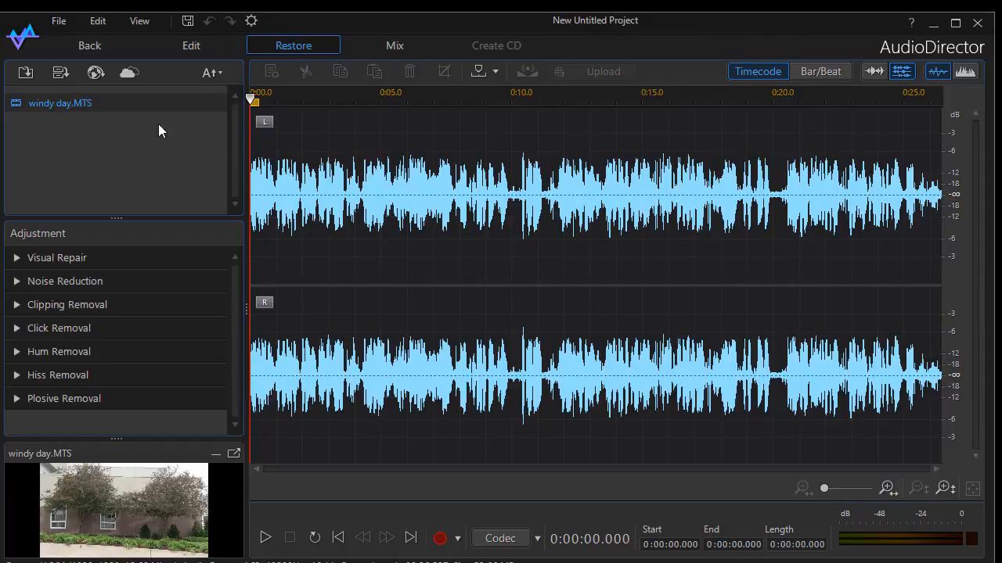
{"action": "left_click", "coordinate": [69, 282]}
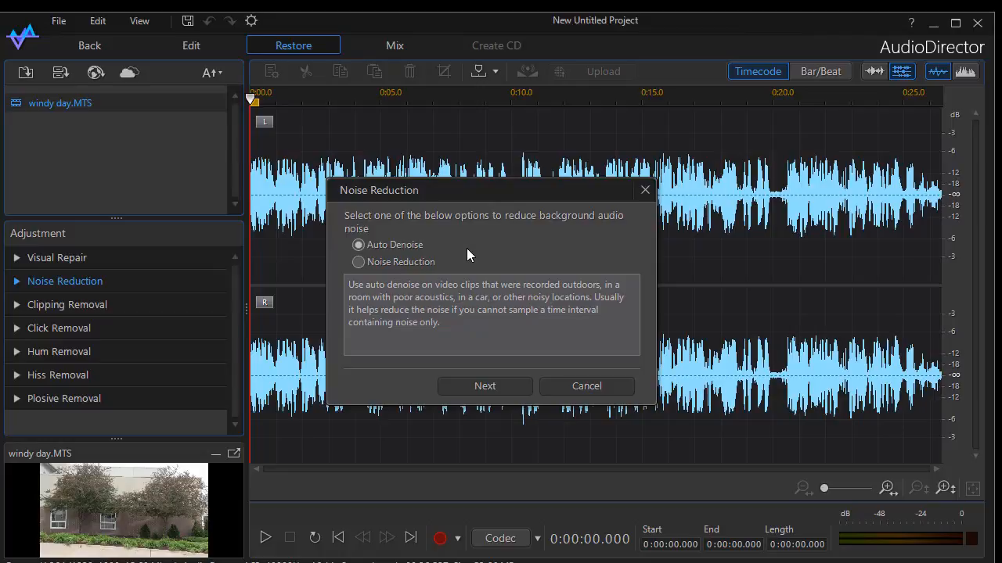
{"action": "left_click", "coordinate": [488, 386]}
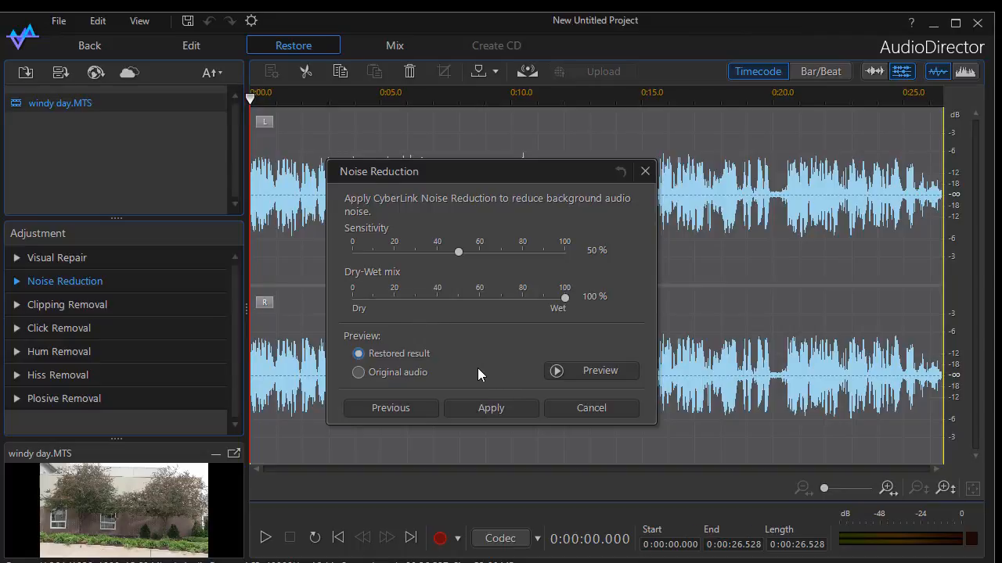
Preview the original audio and the restored result to compare them at the default noise reduction settings
{"action": "left_click", "coordinate": [358, 374]}
{"action": "left_click", "coordinate": [601, 372]}
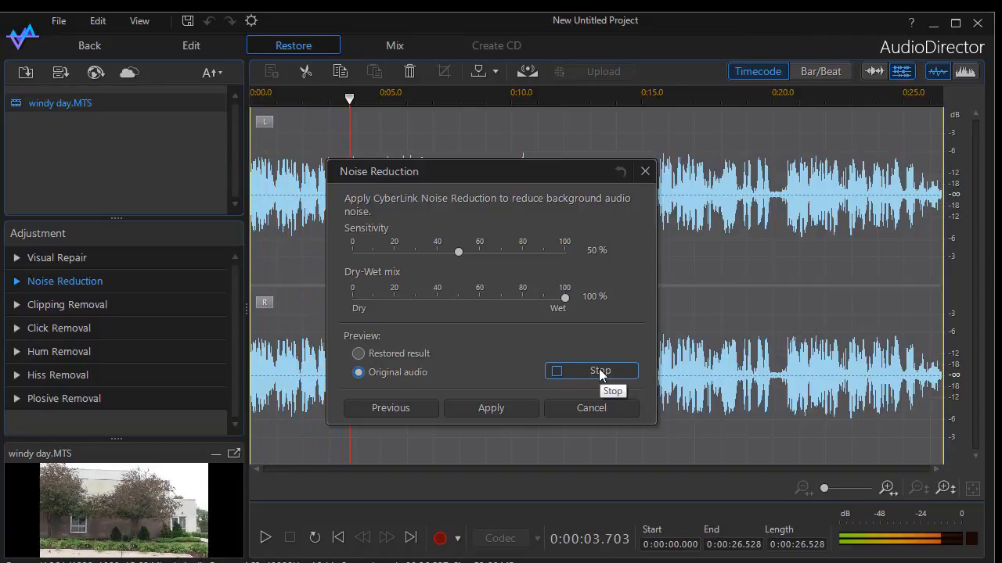
{"action": "left_click", "coordinate": [601, 373]}
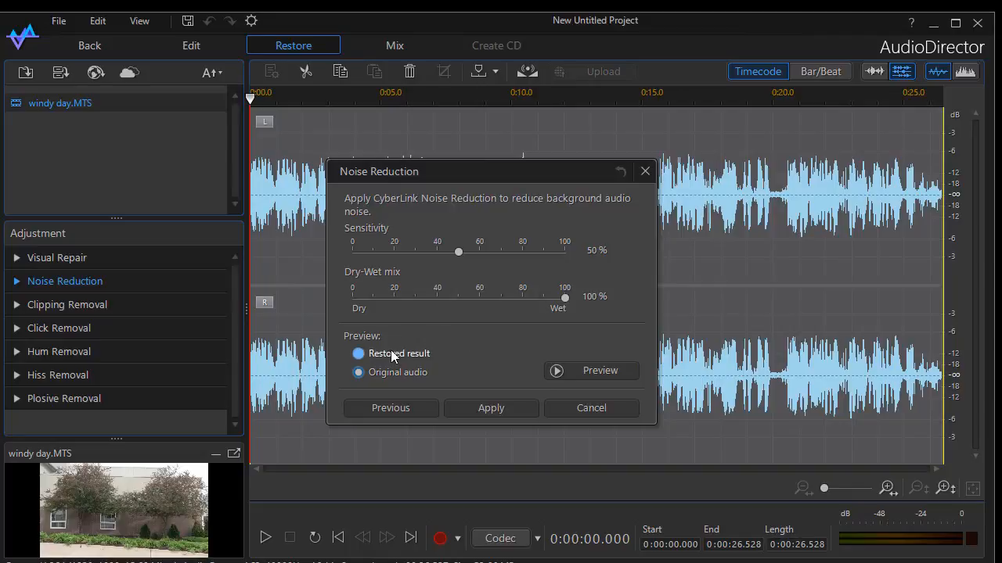
{"action": "left_click", "coordinate": [359, 354]}
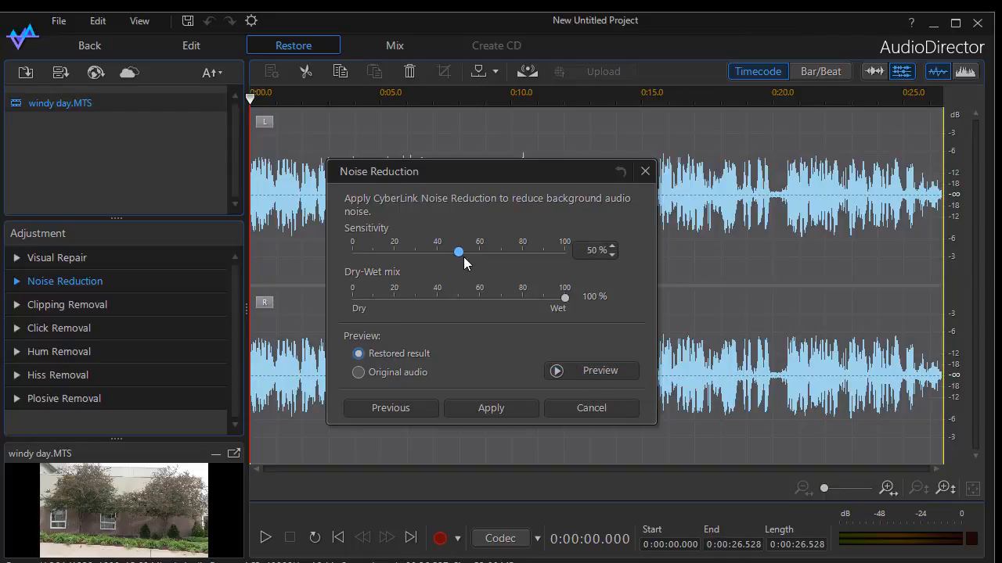
{"action": "left_click", "coordinate": [585, 369]}
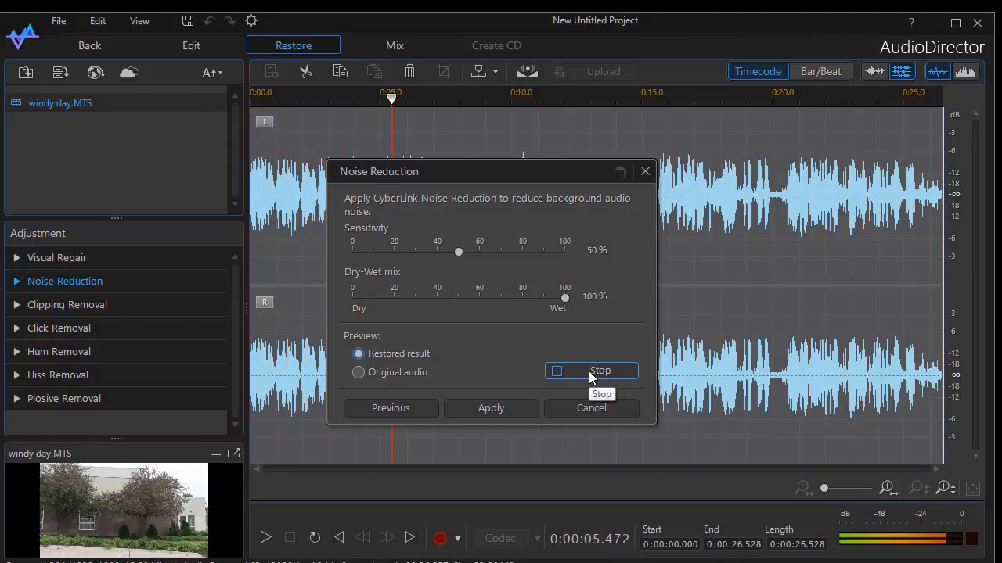
{"action": "left_click", "coordinate": [591, 372]}
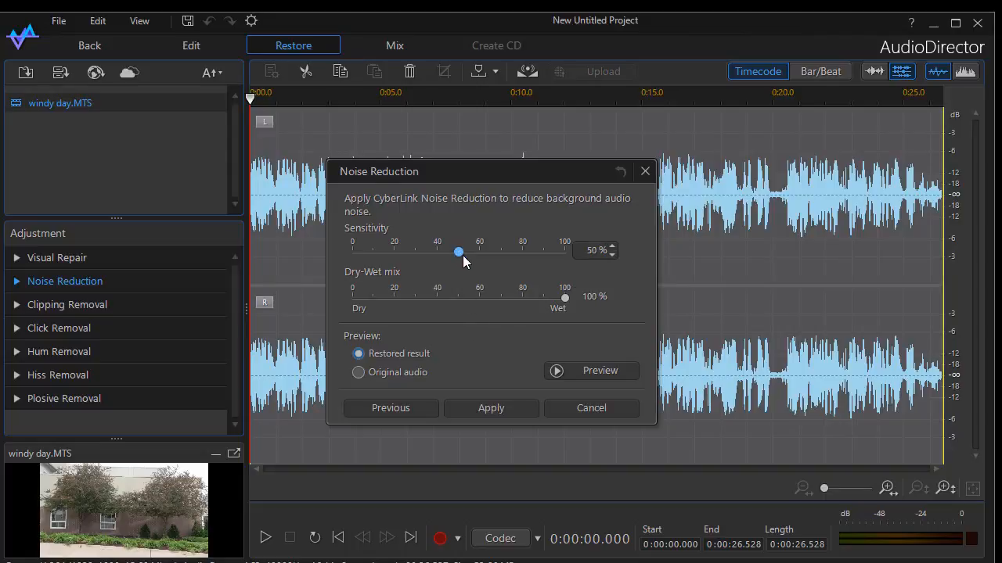
Set the noise reduction sensitivity to 100% and compare previews of the original audio and the restored result
{"action": "left_click_drag", "start_coordinate": [459, 256], "coordinate": [571, 250]}
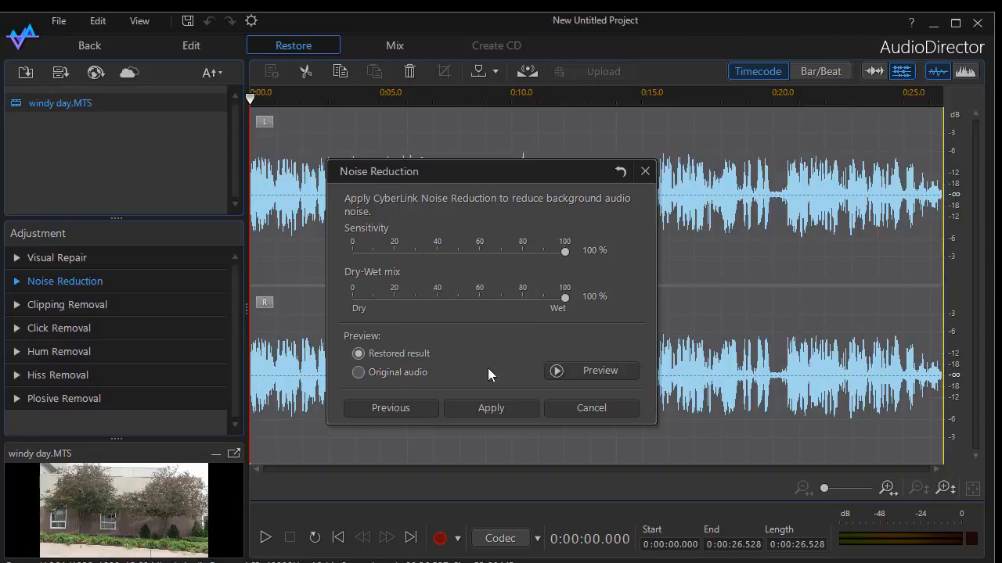
{"action": "left_click", "coordinate": [358, 373]}
{"action": "left_click", "coordinate": [590, 370]}
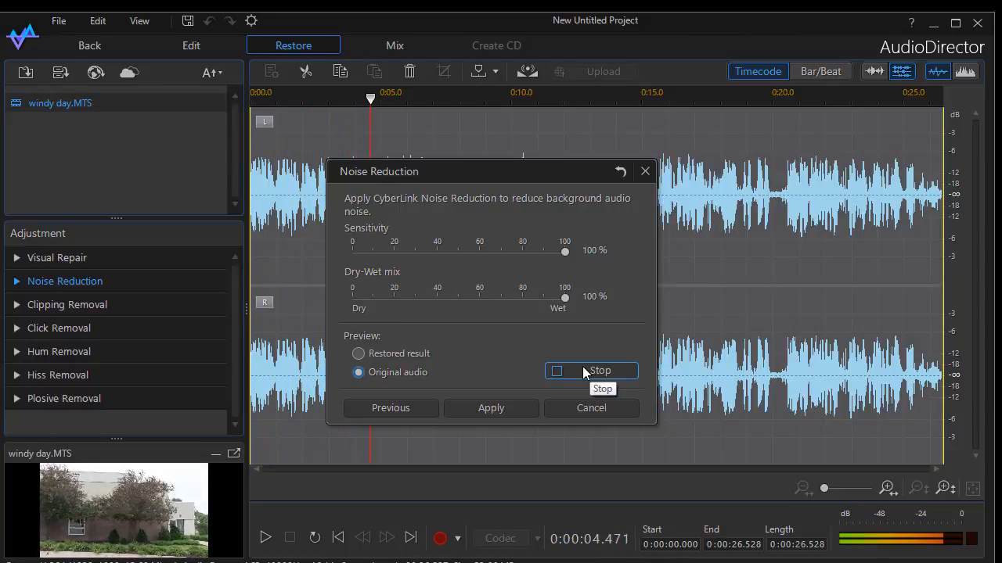
{"action": "left_click", "coordinate": [582, 367]}
{"action": "left_click", "coordinate": [358, 354]}
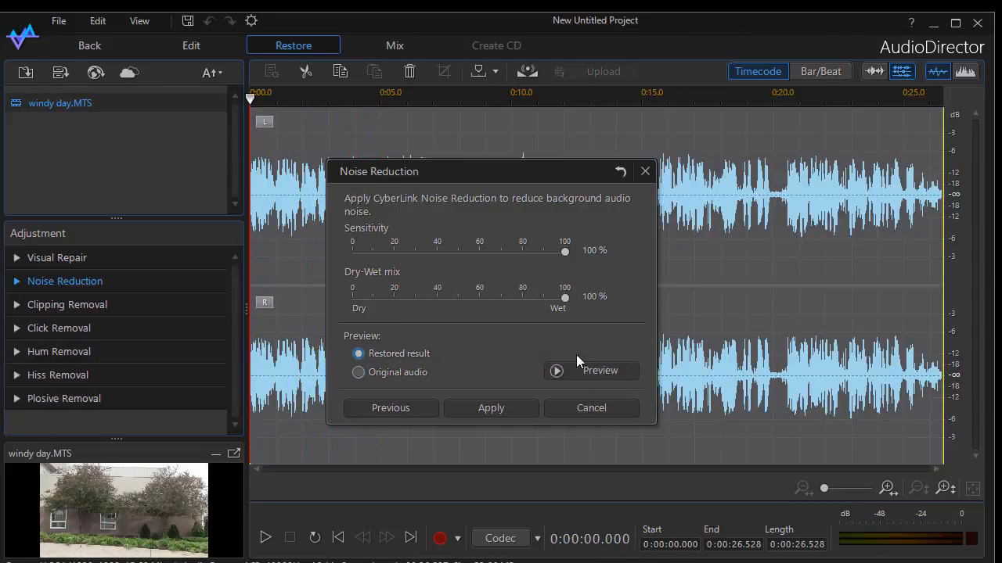
{"action": "left_click", "coordinate": [589, 370]}
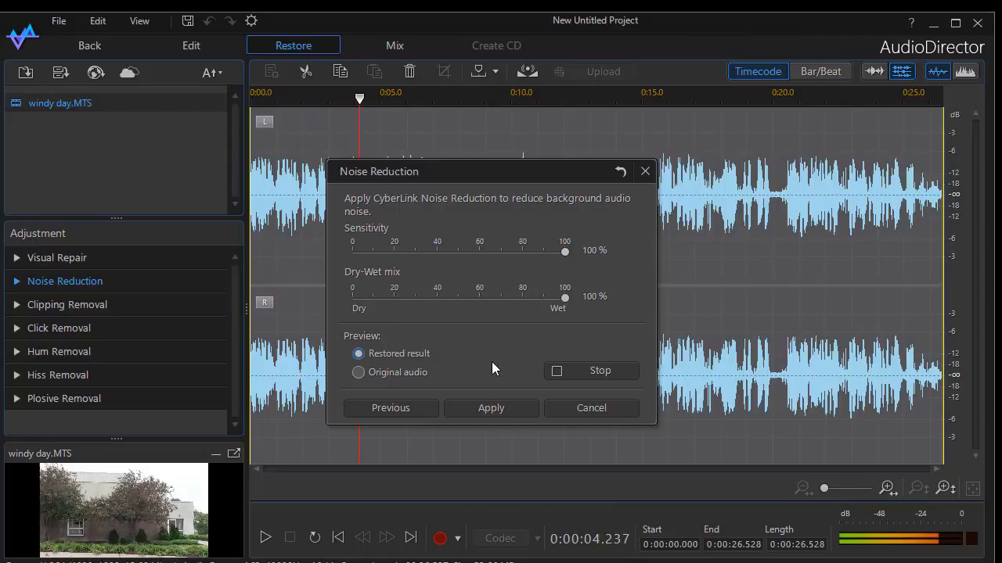
{"action": "left_click", "coordinate": [579, 367]}
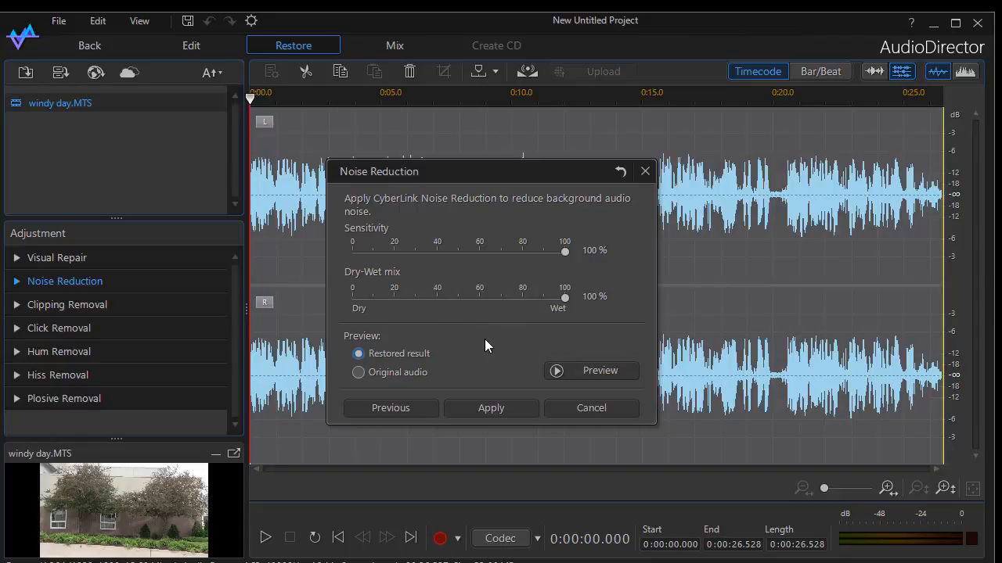
Apply the auto denoise to the audio, and close AudioDirector without saving the changes
{"action": "left_click", "coordinate": [488, 408]}
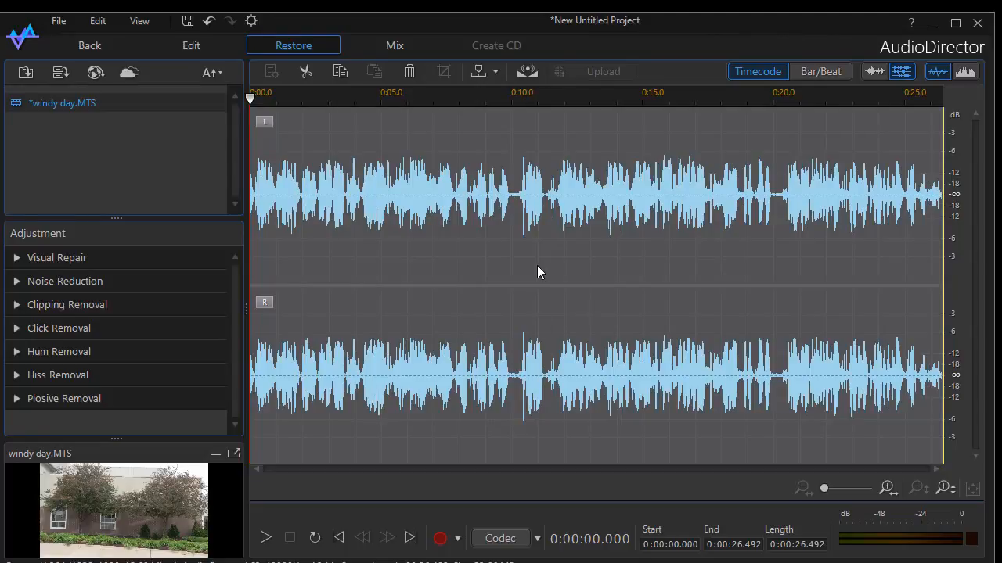
{"action": "left_click", "coordinate": [977, 22]}
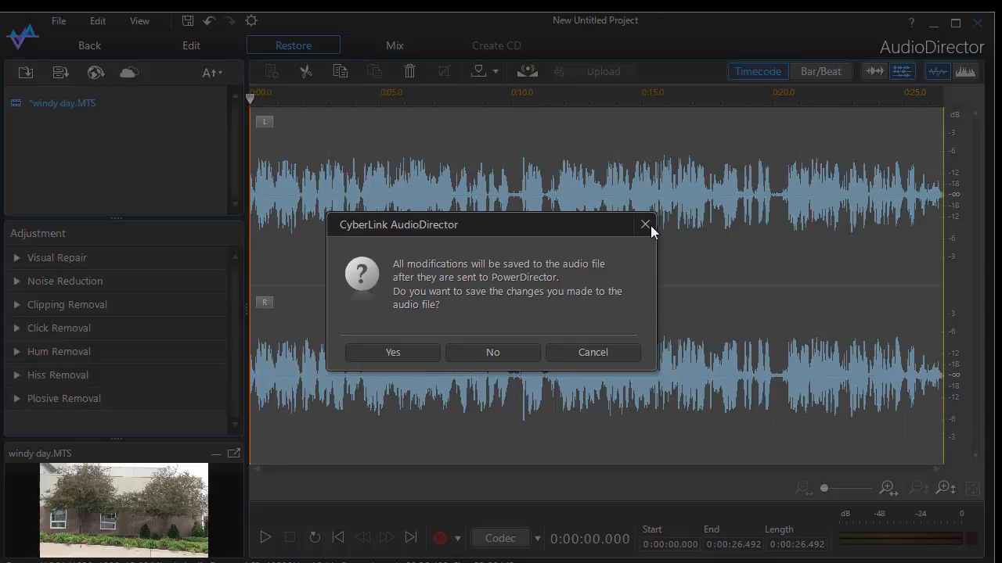
{"action": "left_click", "coordinate": [495, 349]}
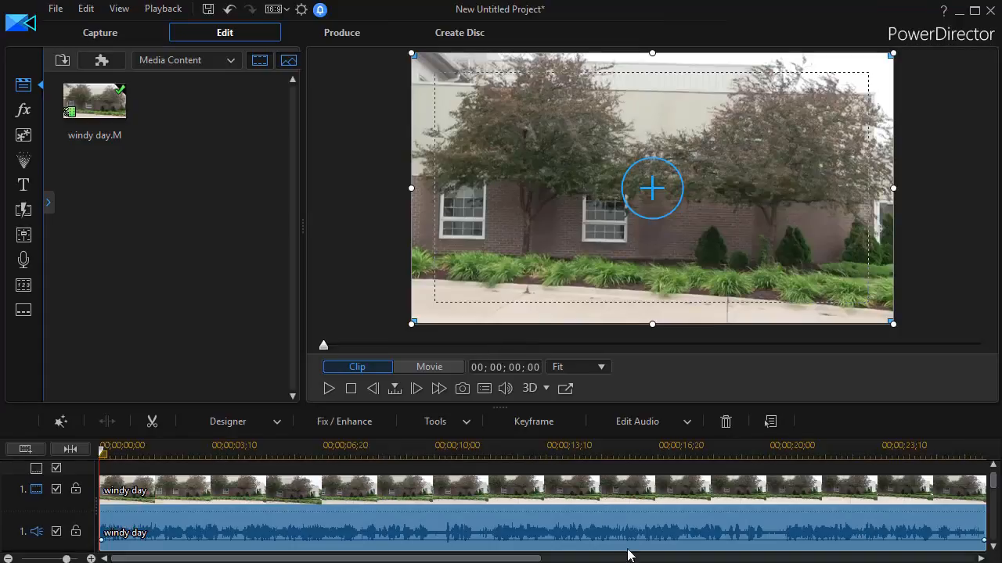
Reopen the windy day clip's audio in AudioDirector and show the audio restoration tools
{"action": "left_click", "coordinate": [687, 423]}
{"action": "left_click", "coordinate": [677, 443]}
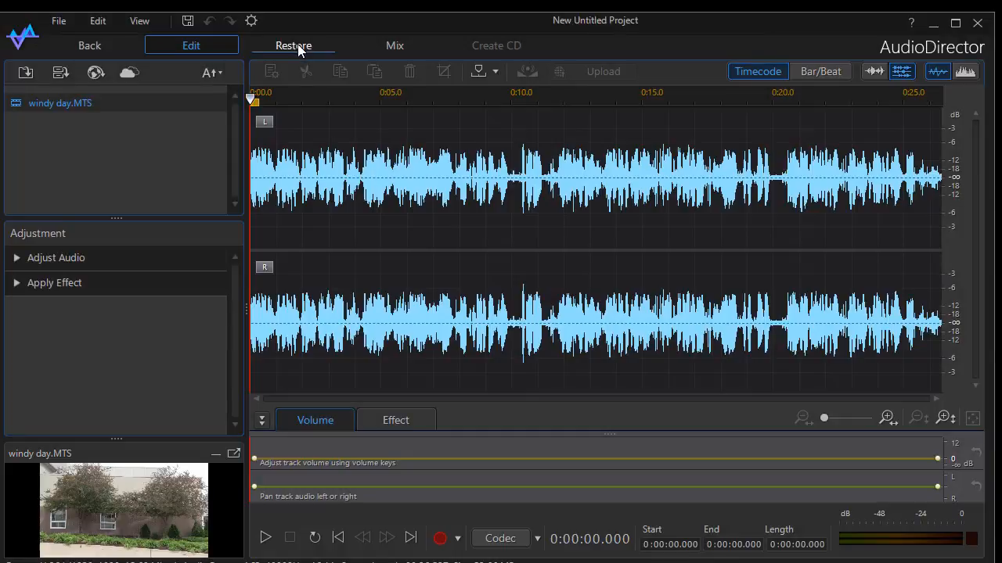
{"action": "left_click", "coordinate": [296, 46]}
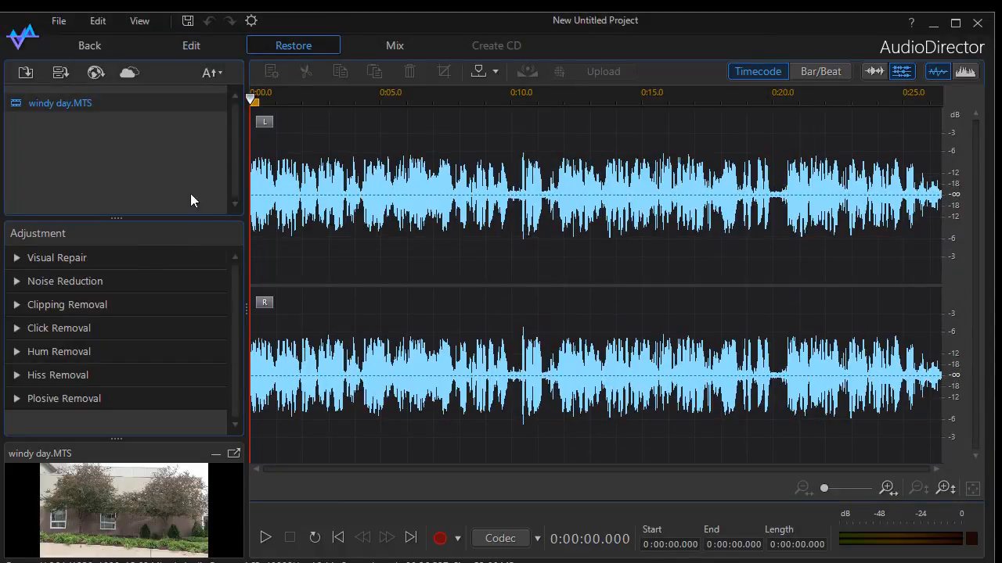
Start noise reduction with the Noise Reduction option instead of Auto Denoise
{"action": "left_click", "coordinate": [50, 279]}
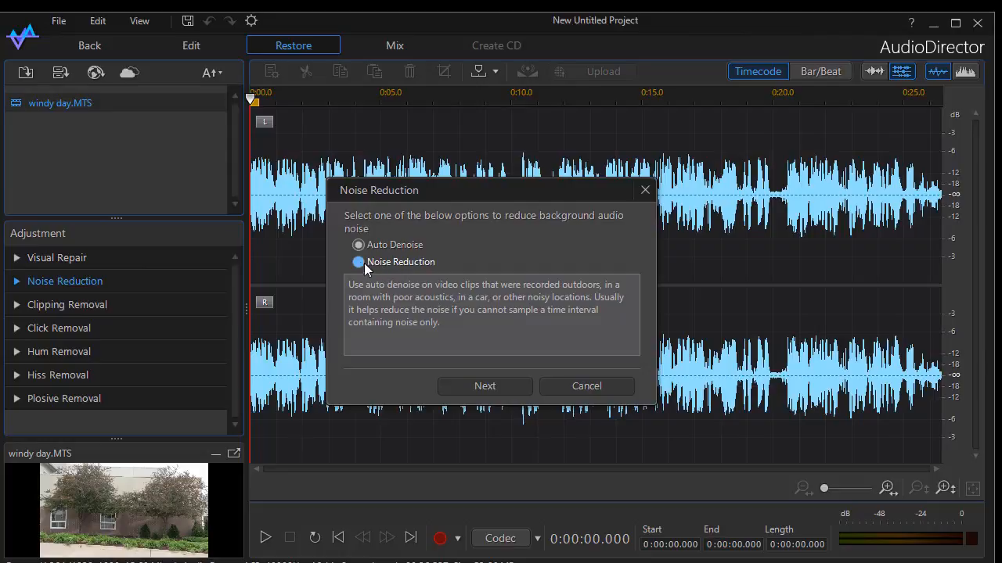
{"action": "left_click", "coordinate": [358, 262]}
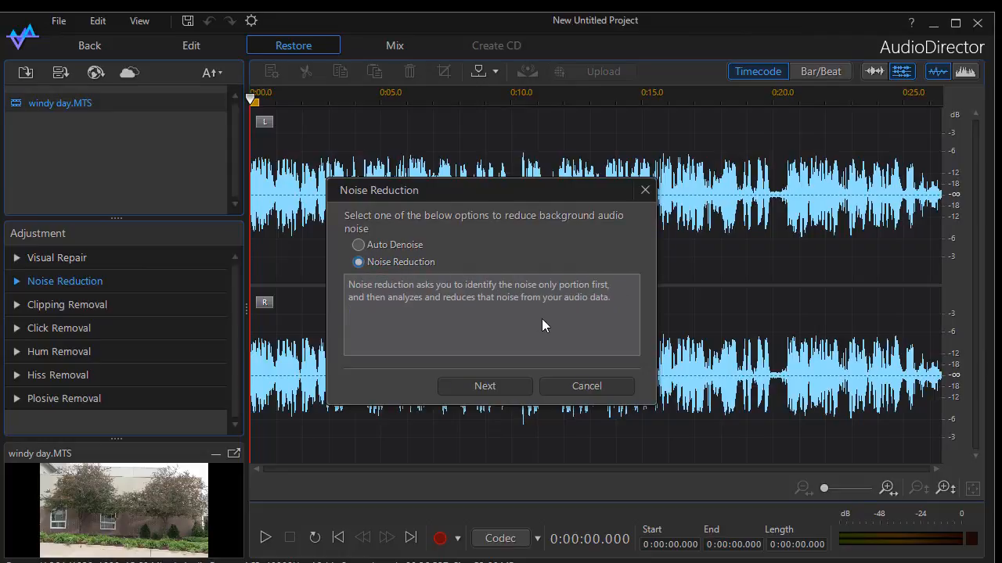
{"action": "left_click", "coordinate": [498, 385]}
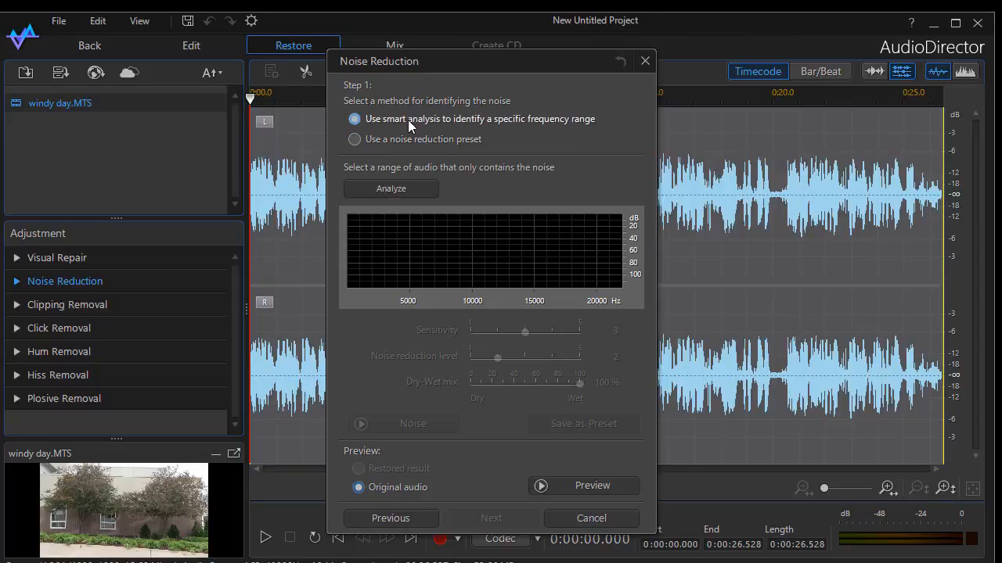
Switch noise identification to a noise reduction preset, try the Room preset, and return to Microphone
{"action": "left_click", "coordinate": [357, 141]}
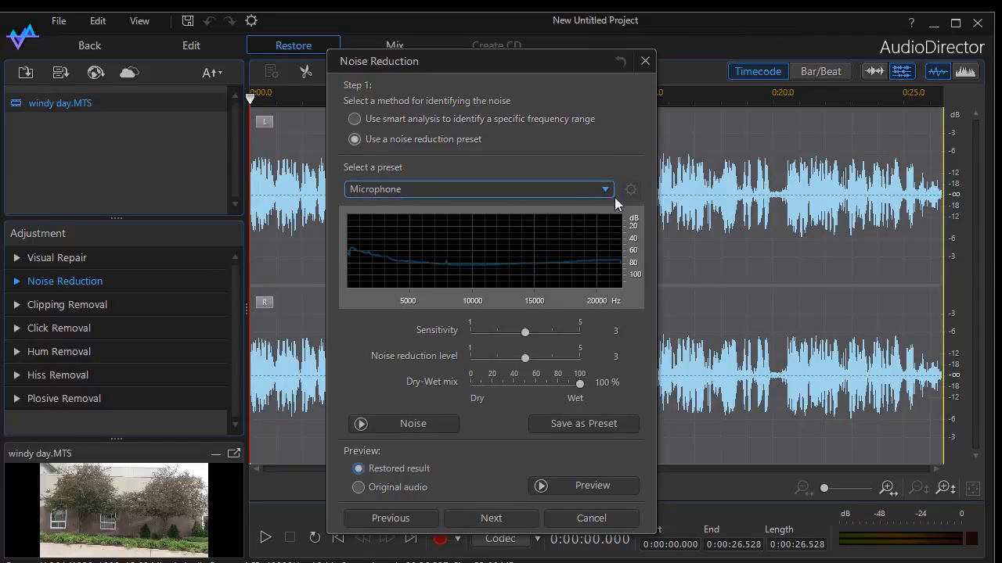
{"action": "left_click", "coordinate": [606, 190]}
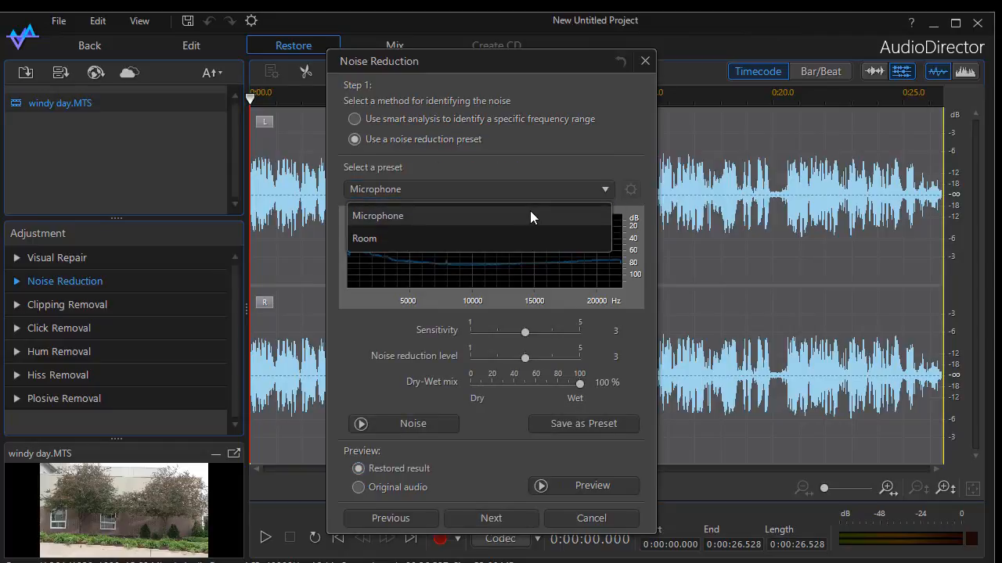
{"action": "left_click", "coordinate": [512, 238]}
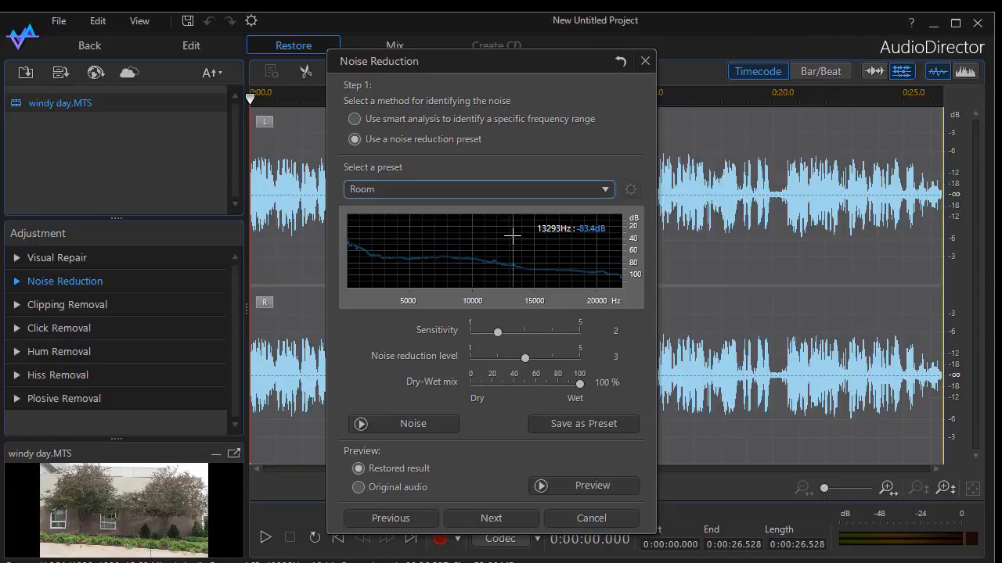
{"action": "left_click", "coordinate": [606, 190]}
{"action": "left_click", "coordinate": [561, 212]}
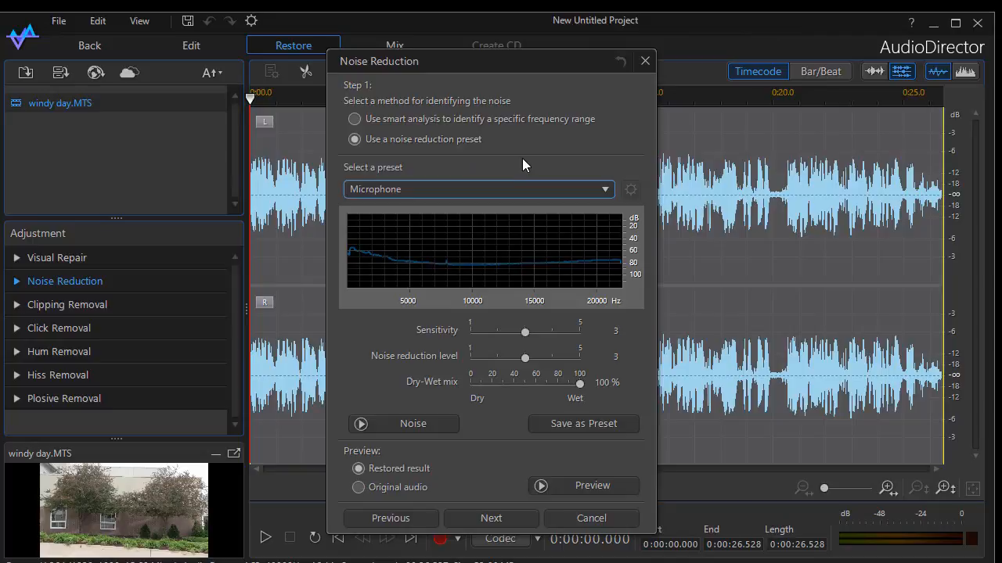
Identify the noise by smart analysis of the audio range and preview the restored result
{"action": "left_click", "coordinate": [355, 119]}
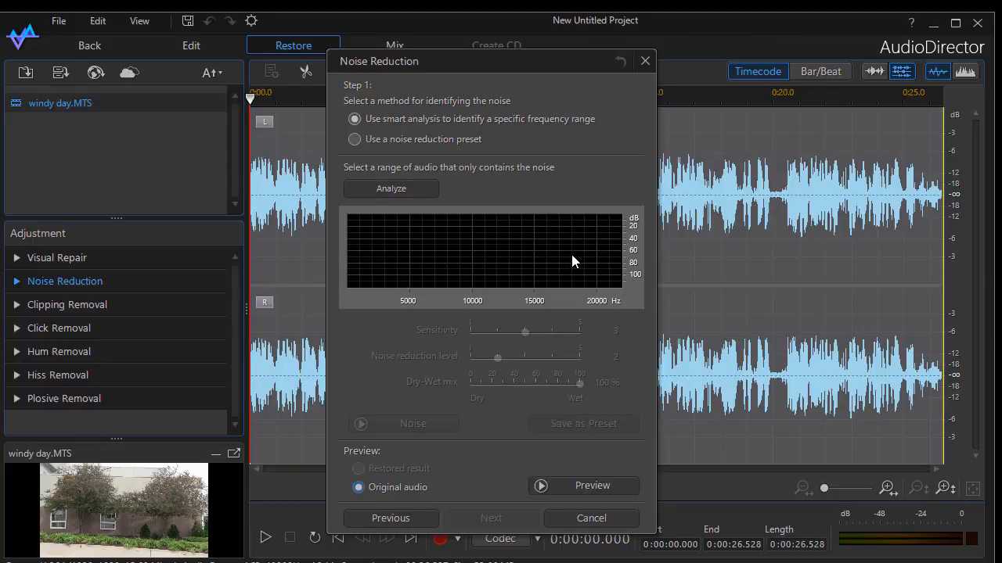
{"action": "left_click", "coordinate": [419, 190]}
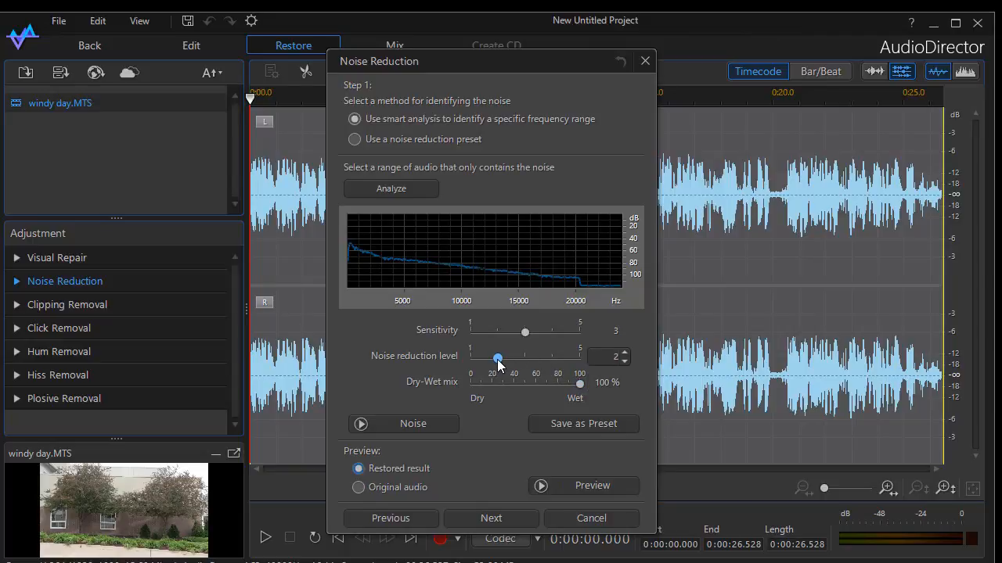
{"action": "left_click", "coordinate": [585, 484]}
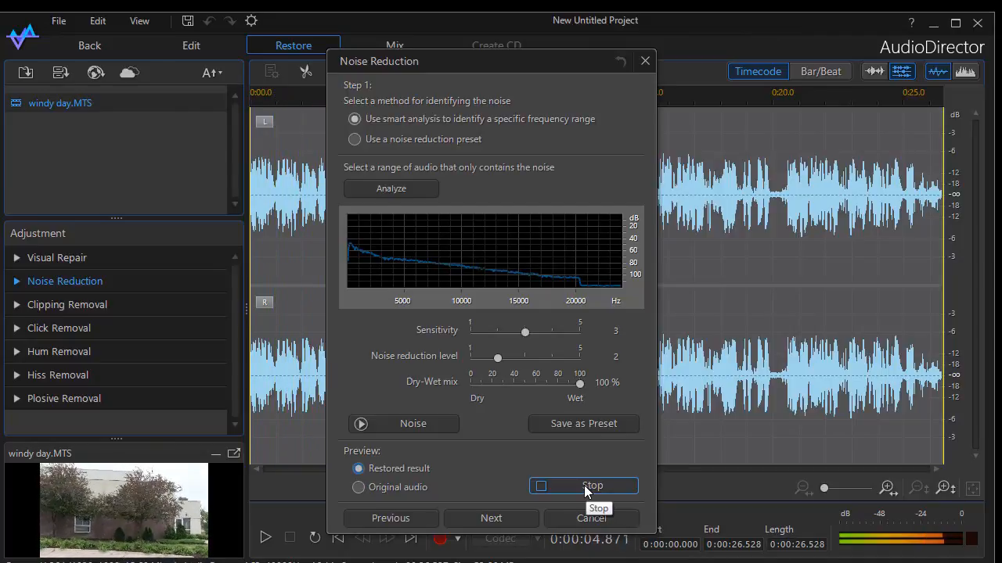
{"action": "left_click", "coordinate": [585, 486]}
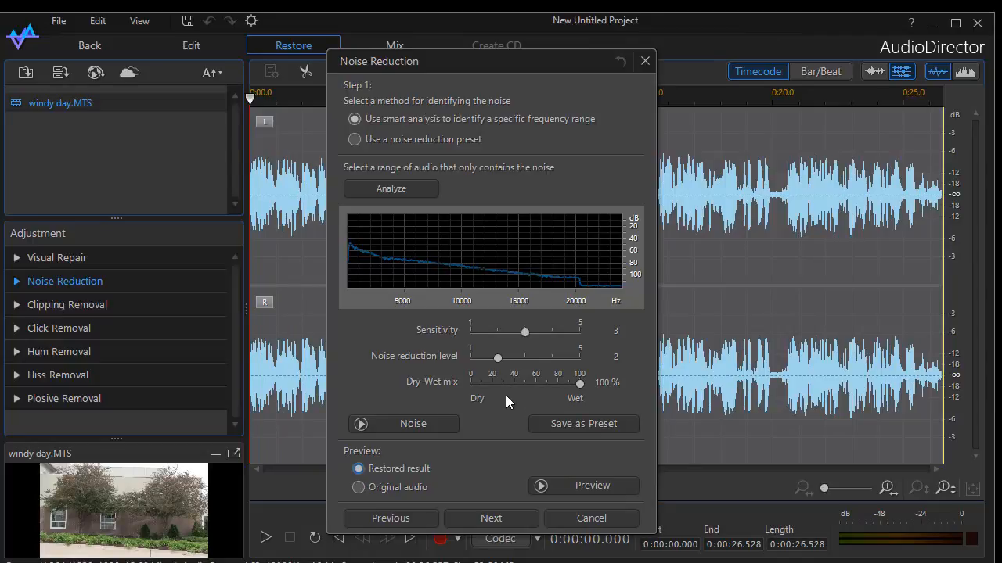
Set the noise reduction level to 5 and preview the restored audio
{"action": "left_click_drag", "start_coordinate": [497, 358], "coordinate": [558, 361]}
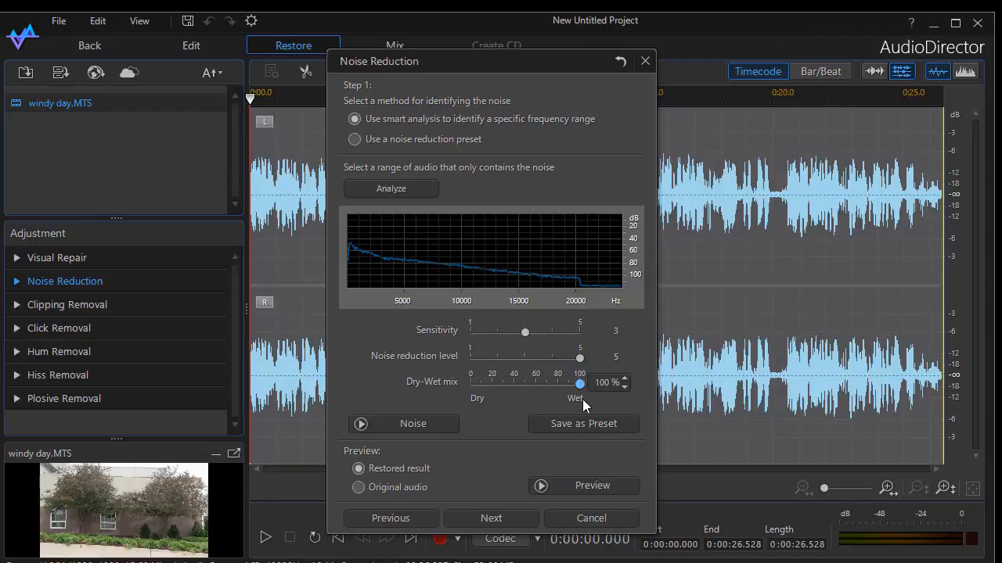
{"action": "left_click", "coordinate": [576, 489]}
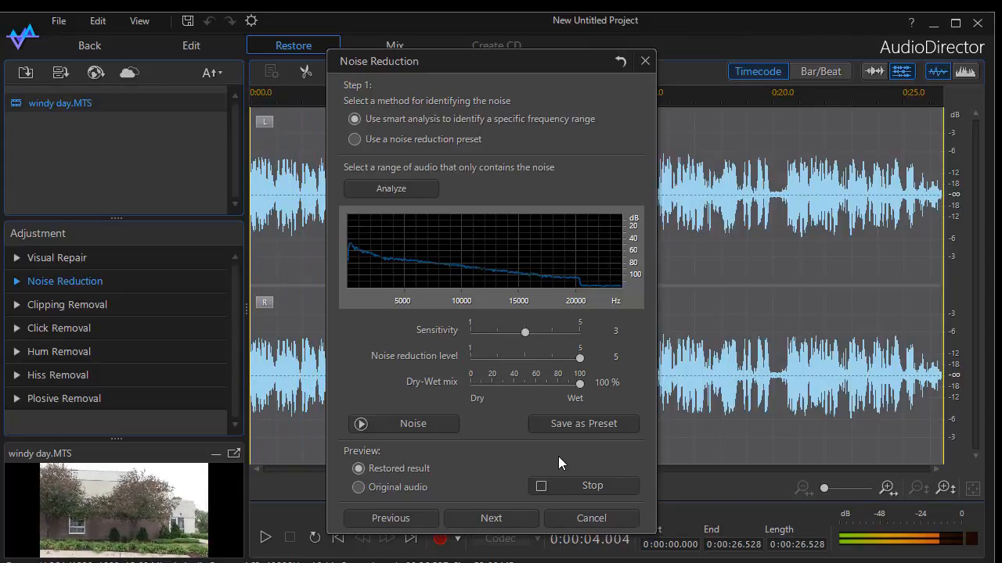
{"action": "left_click", "coordinate": [580, 485]}
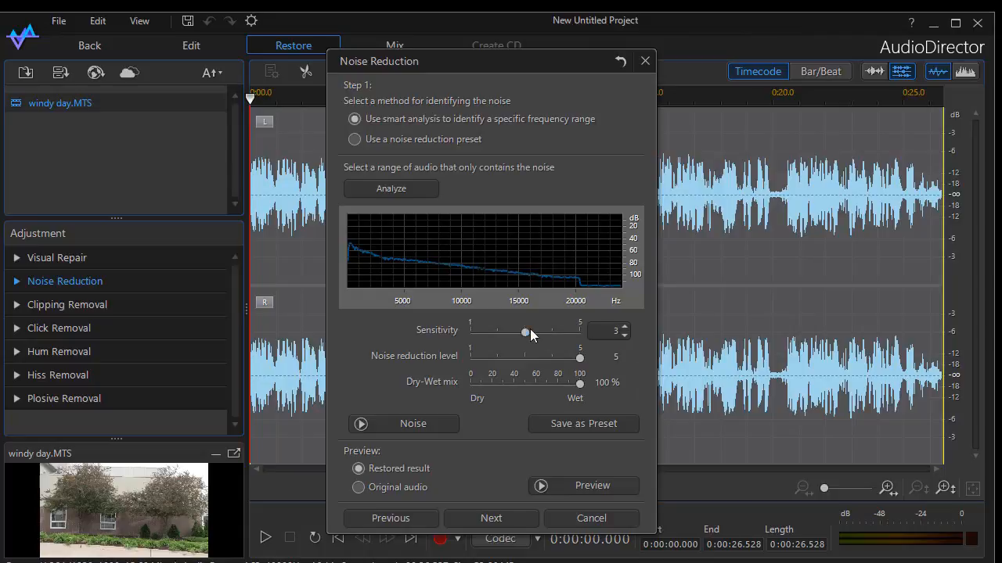
Set the noise reduction sensitivity to 5 and preview the restored audio
{"action": "left_click_drag", "start_coordinate": [525, 332], "coordinate": [592, 334]}
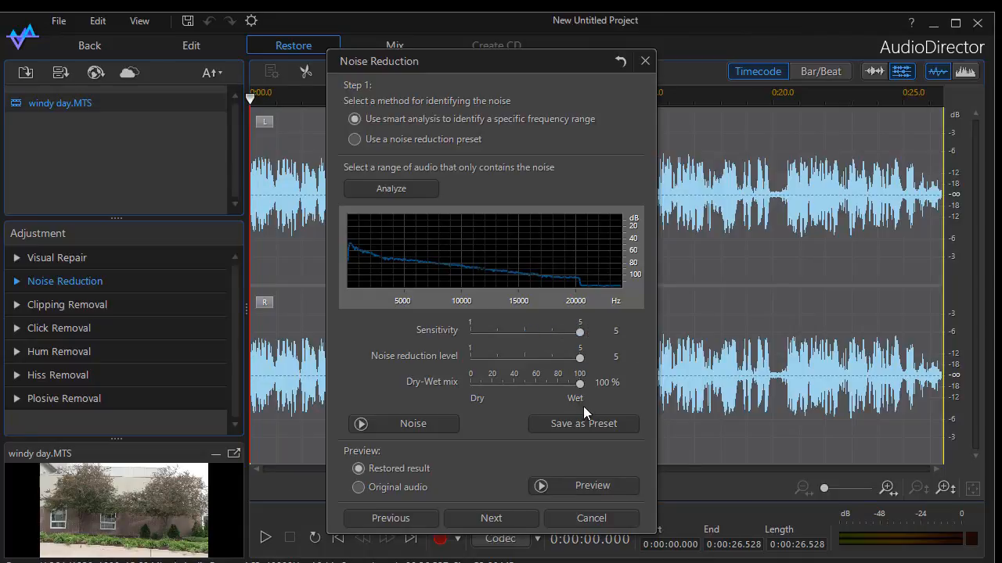
{"action": "left_click", "coordinate": [581, 485]}
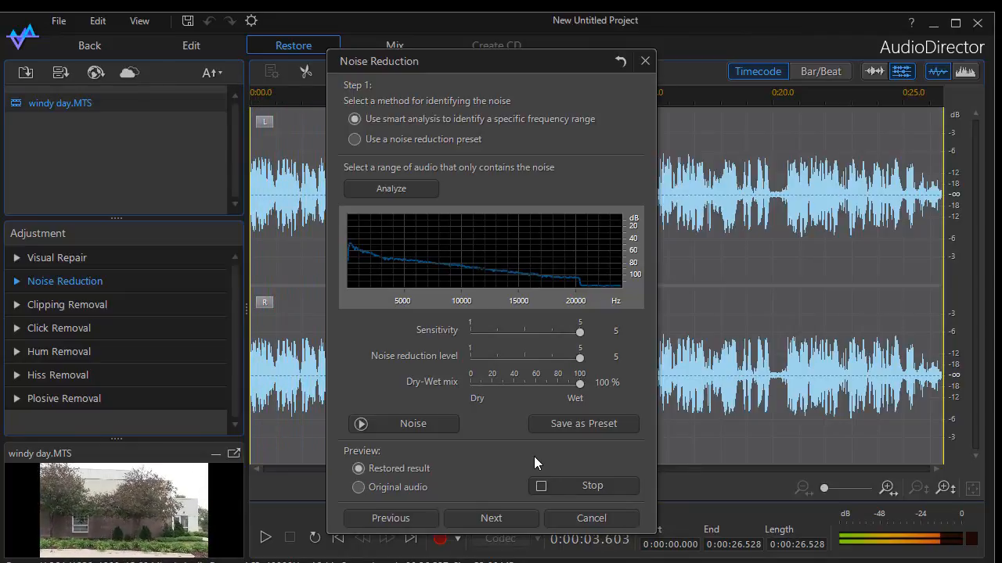
{"action": "left_click", "coordinate": [581, 486]}
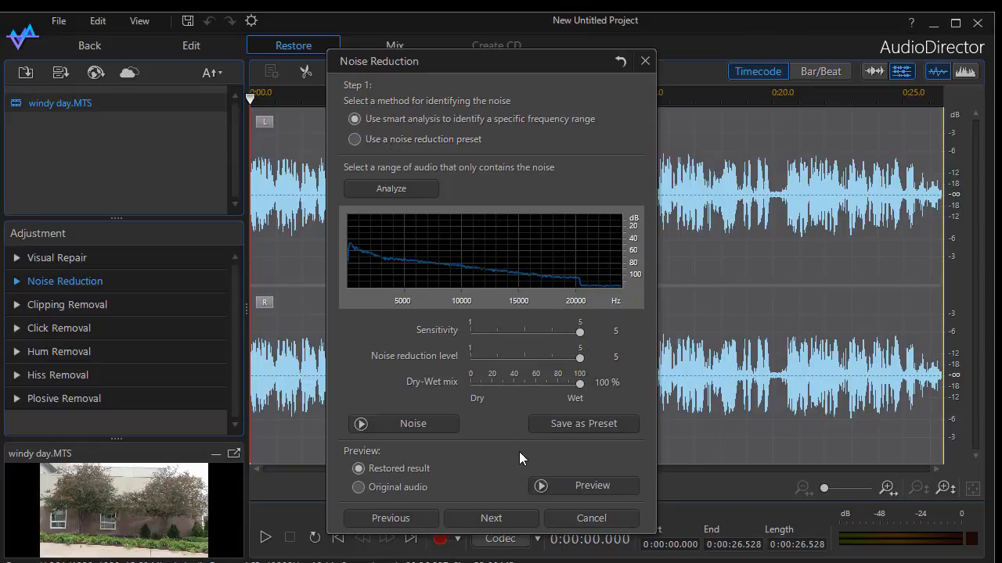
Go on to the range selection and apply the noise reduction to the entire audio content
{"action": "left_click", "coordinate": [501, 521]}
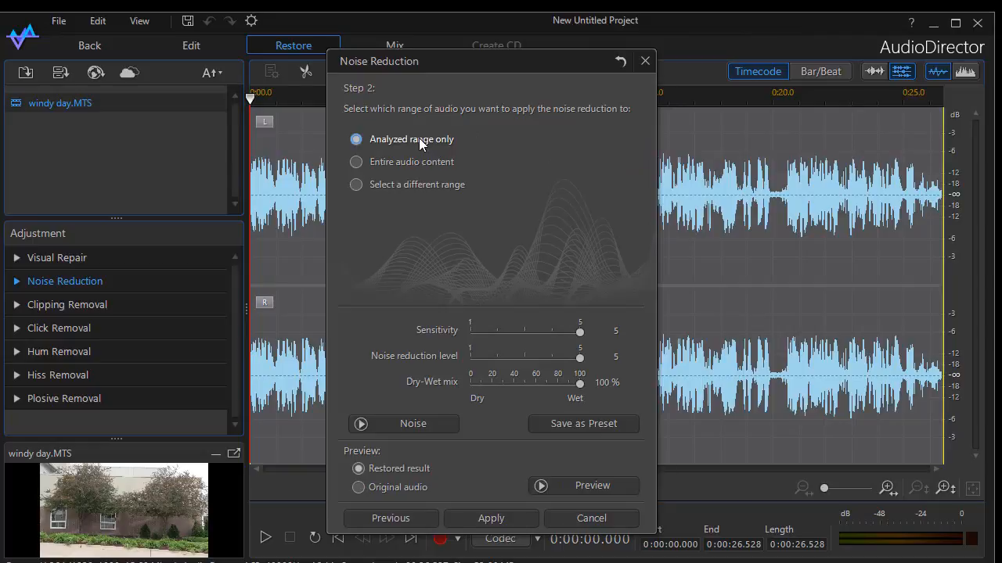
{"action": "left_click", "coordinate": [423, 161]}
{"action": "left_click", "coordinate": [424, 184]}
{"action": "left_click", "coordinate": [356, 163]}
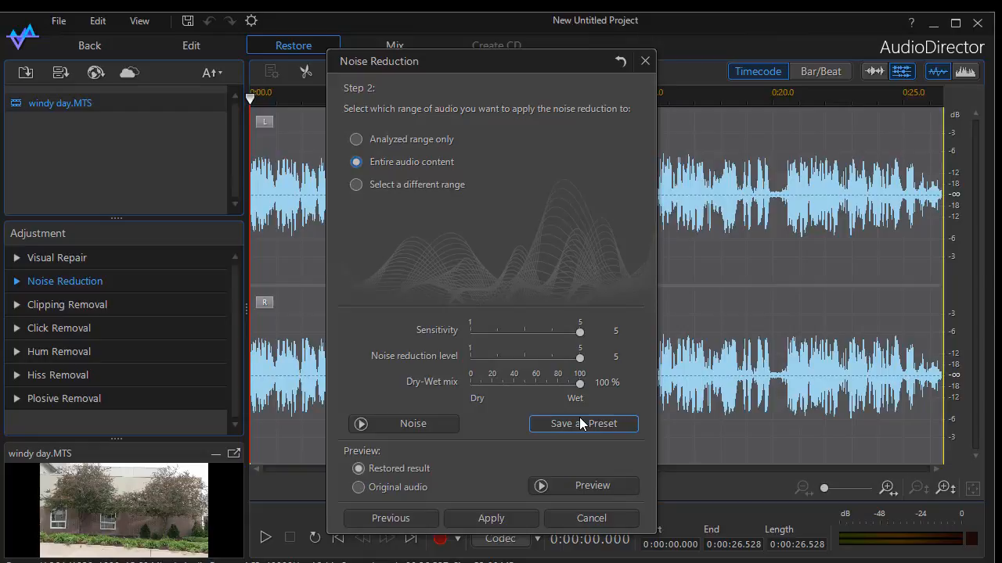
{"action": "left_click", "coordinate": [512, 521]}
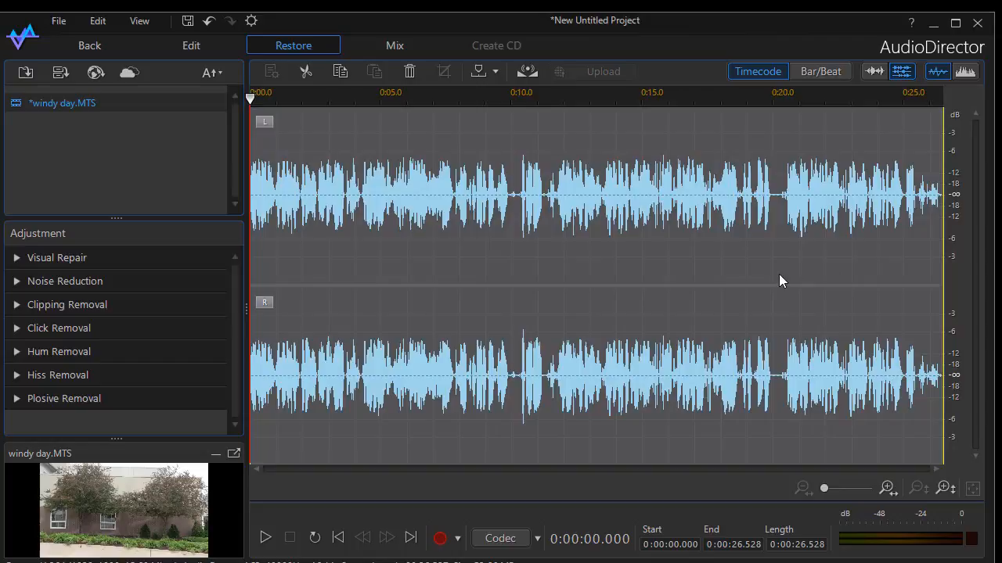
Close AudioDirector and save the changes to the audio file, returning to PowerDirector
{"action": "left_click", "coordinate": [978, 30]}
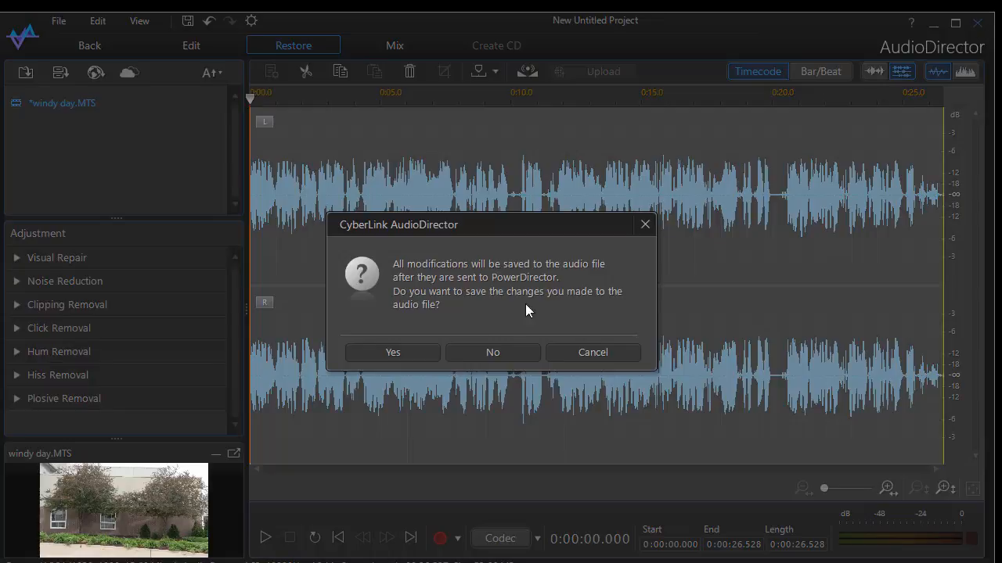
{"action": "left_click", "coordinate": [394, 349]}
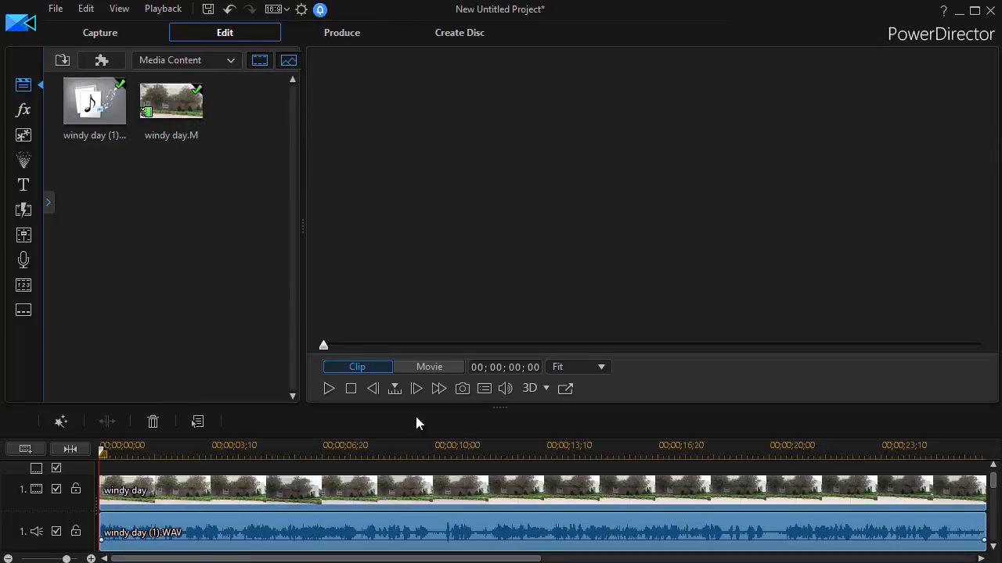
Play back the first seconds of the timeline in Movie mode to hear the cleaned windy day audio, then pause
{"action": "left_click", "coordinate": [417, 366]}
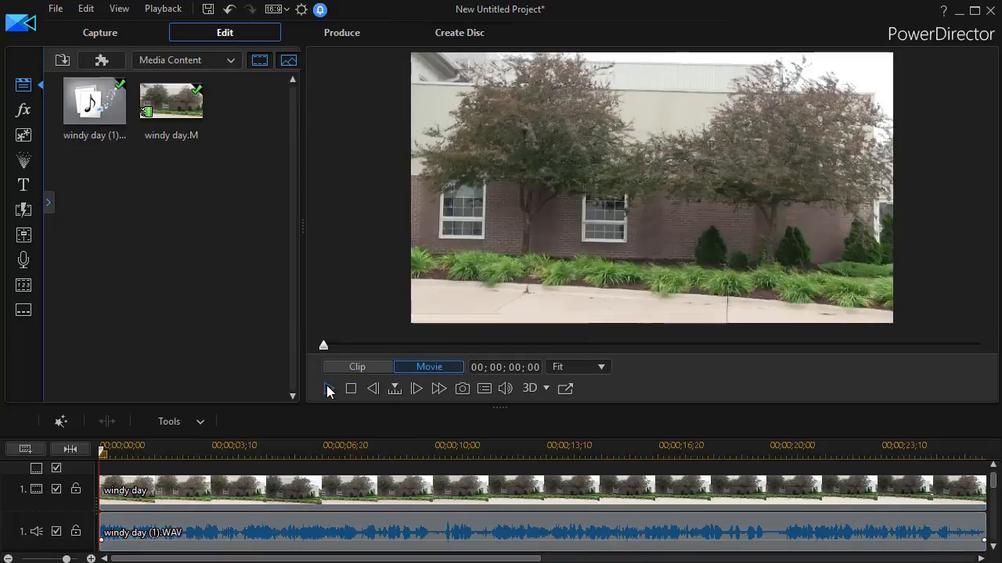
{"action": "left_click", "coordinate": [328, 388]}
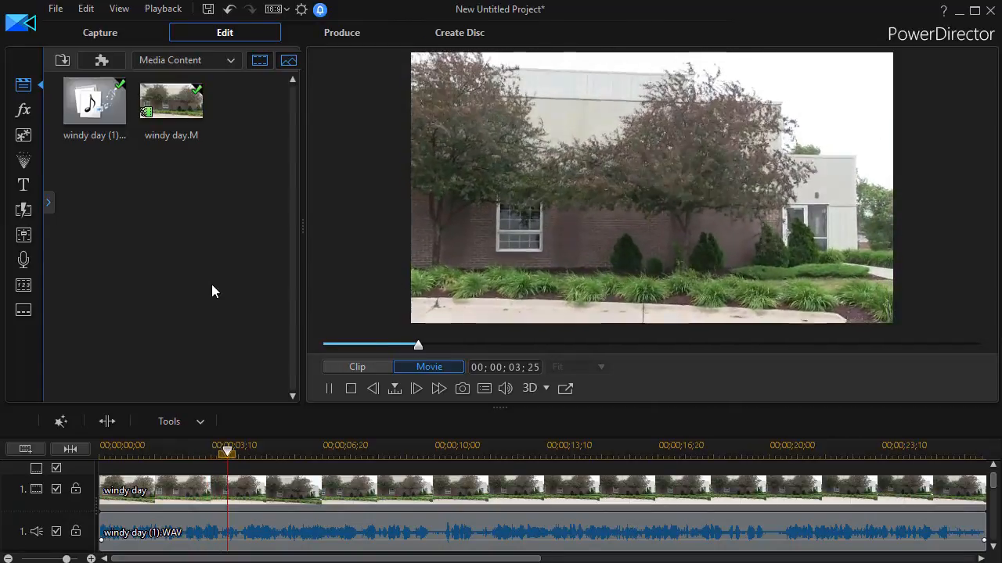
{"action": "left_click", "coordinate": [329, 389]}
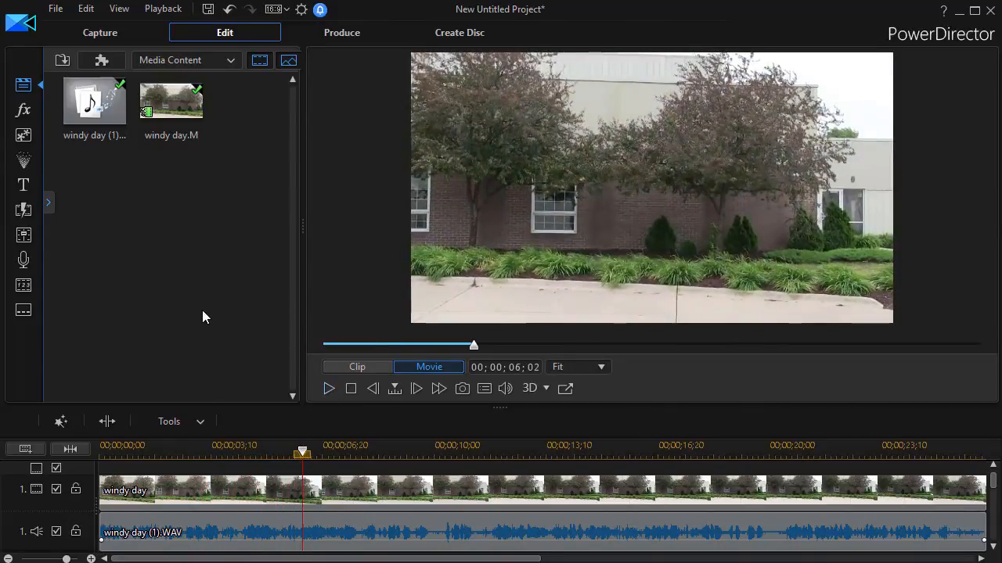